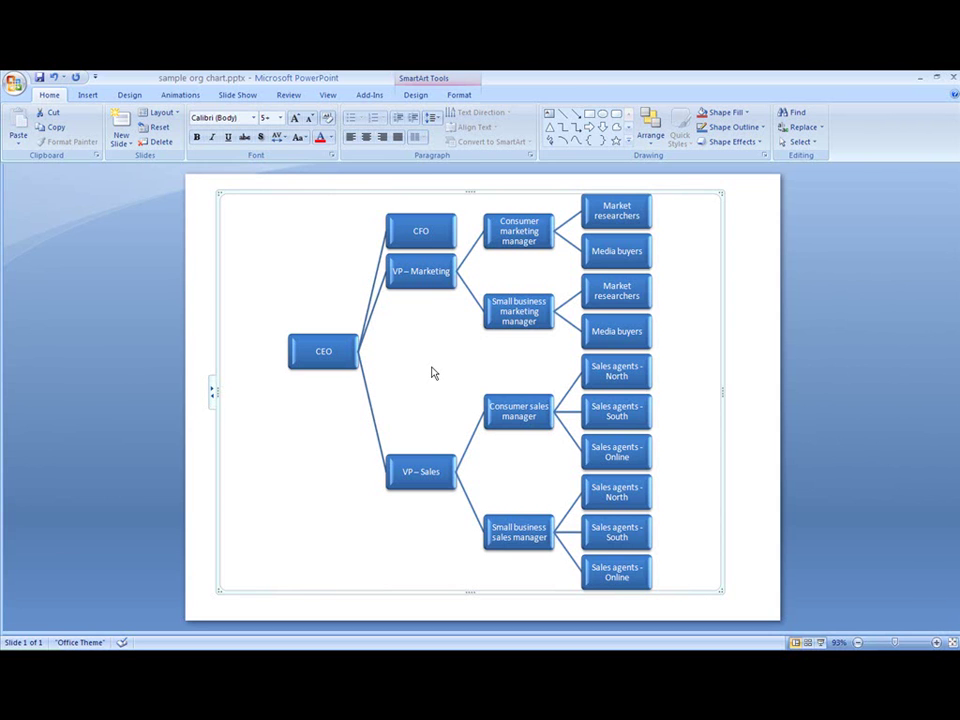
Step: Animate the org chart with the Fade preset, By level at once
left_click(190, 98)
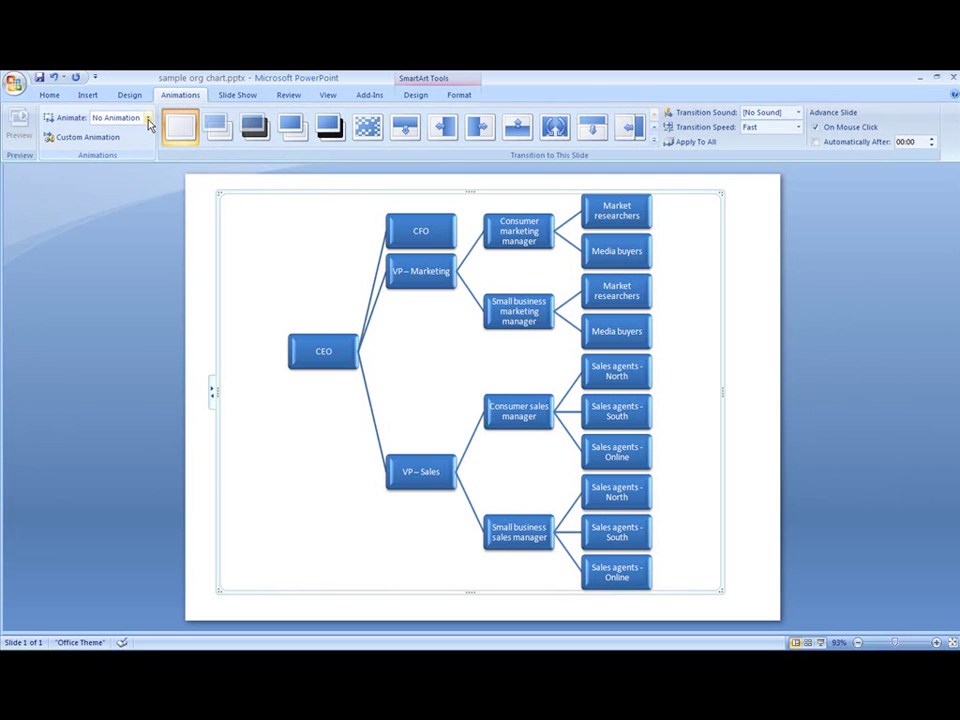
left_click(148, 117)
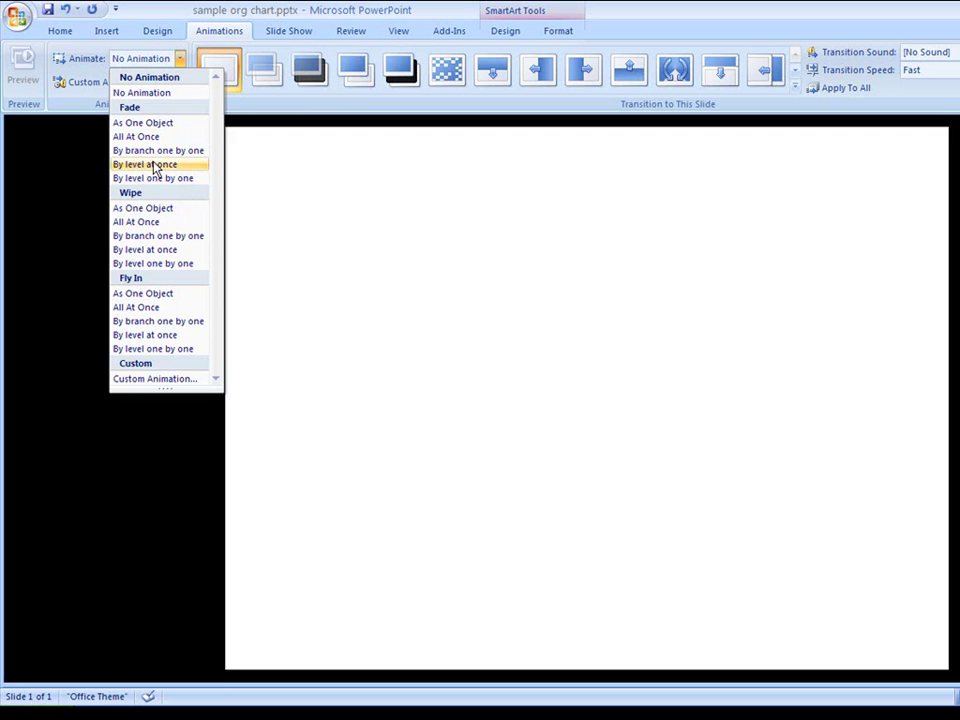
left_click(155, 165)
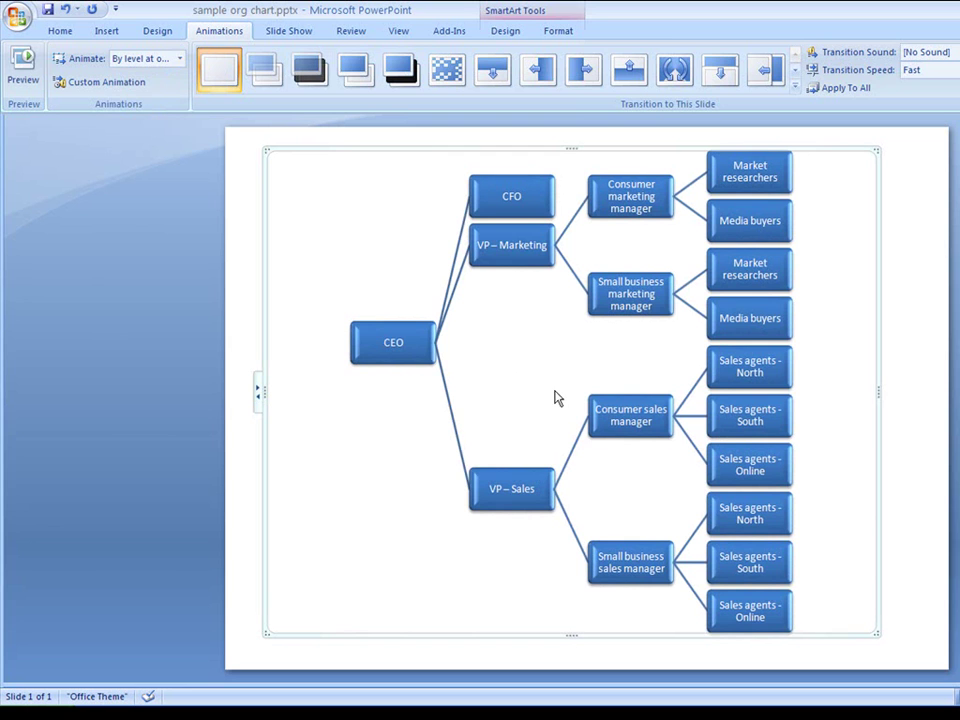
Step: Switch the org chart to the Organization Chart layout, with the CEO at the top
left_click(507, 33)
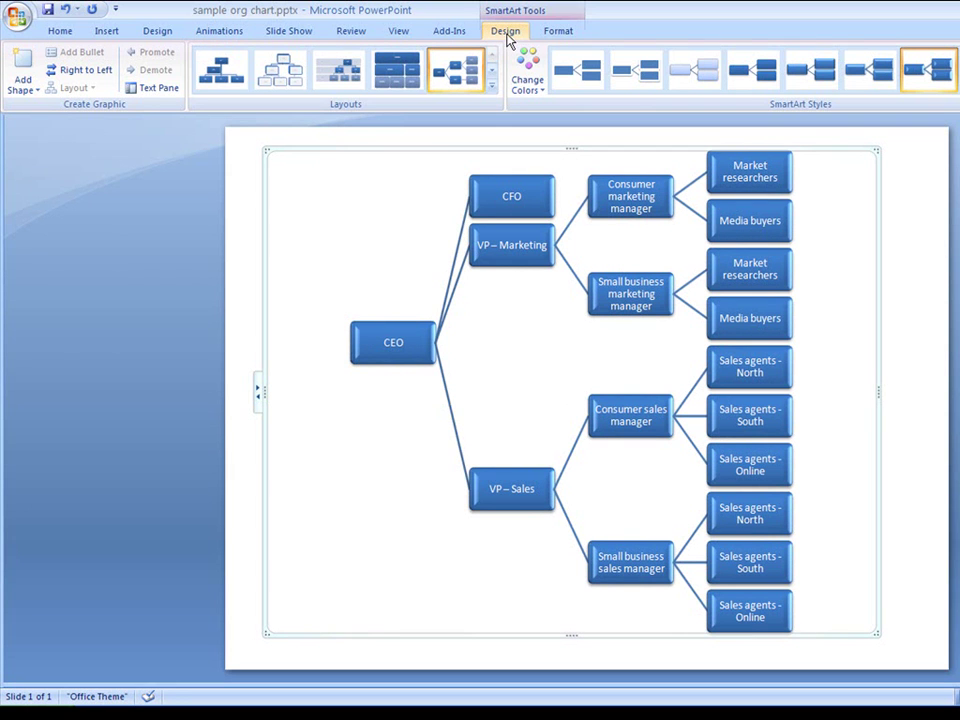
left_click(225, 70)
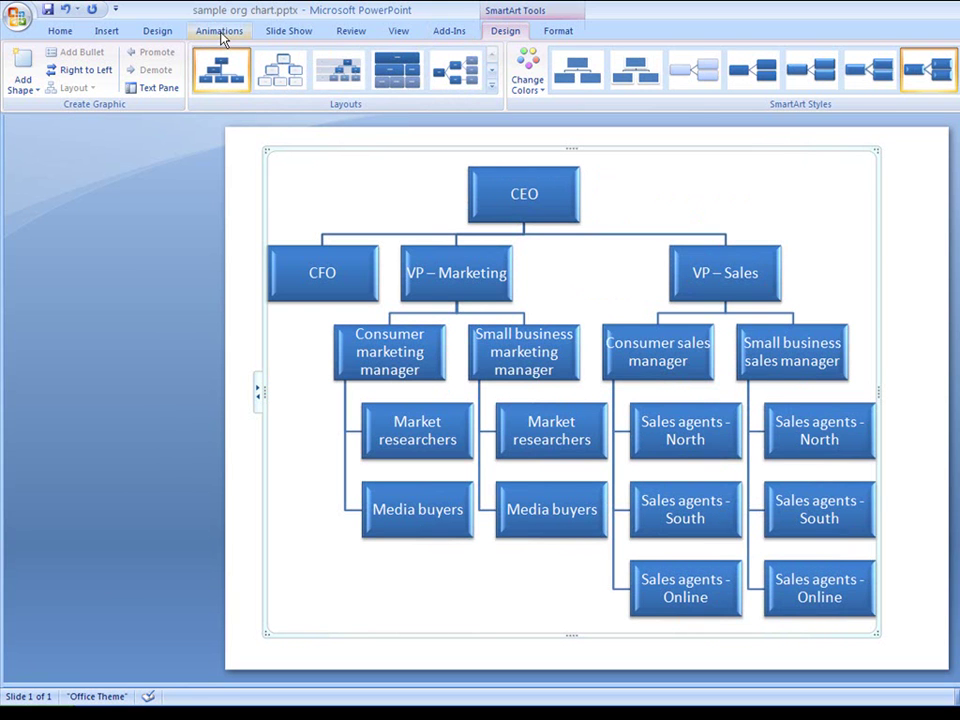
left_click(221, 33)
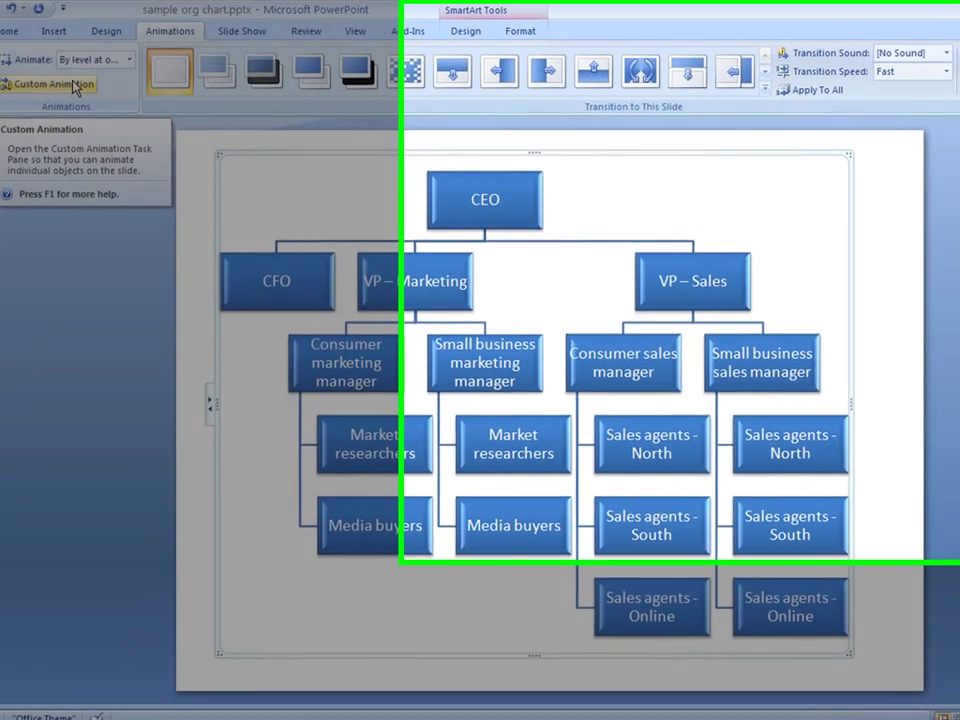
Step: Replace the CEO entry's fade with the Box entrance effect in Custom Animation
left_click(128, 86)
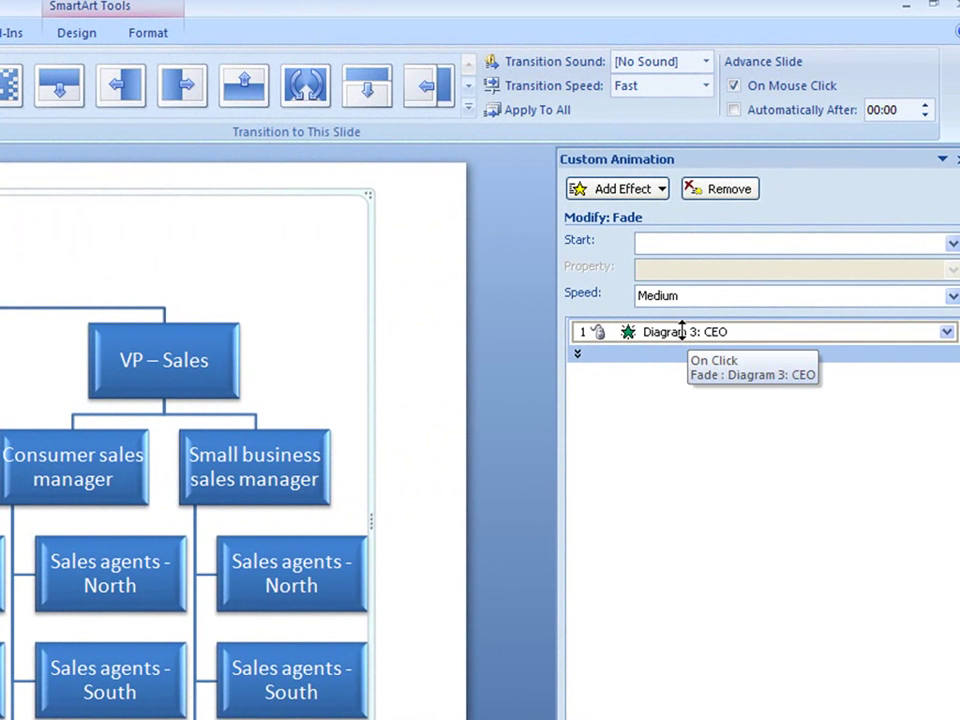
left_click(682, 332)
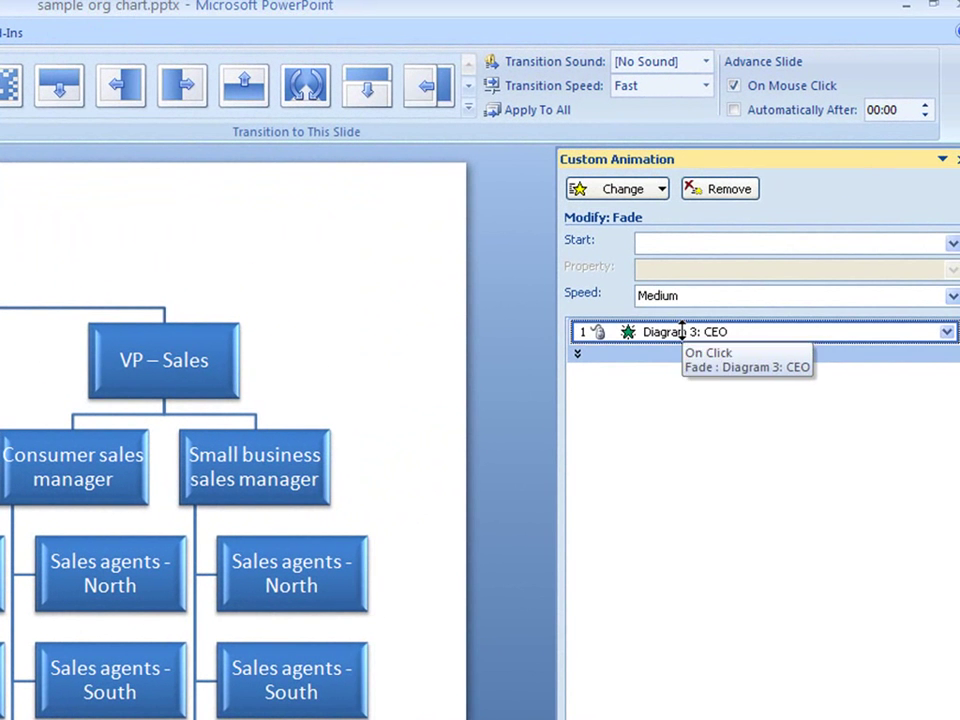
left_click(622, 190)
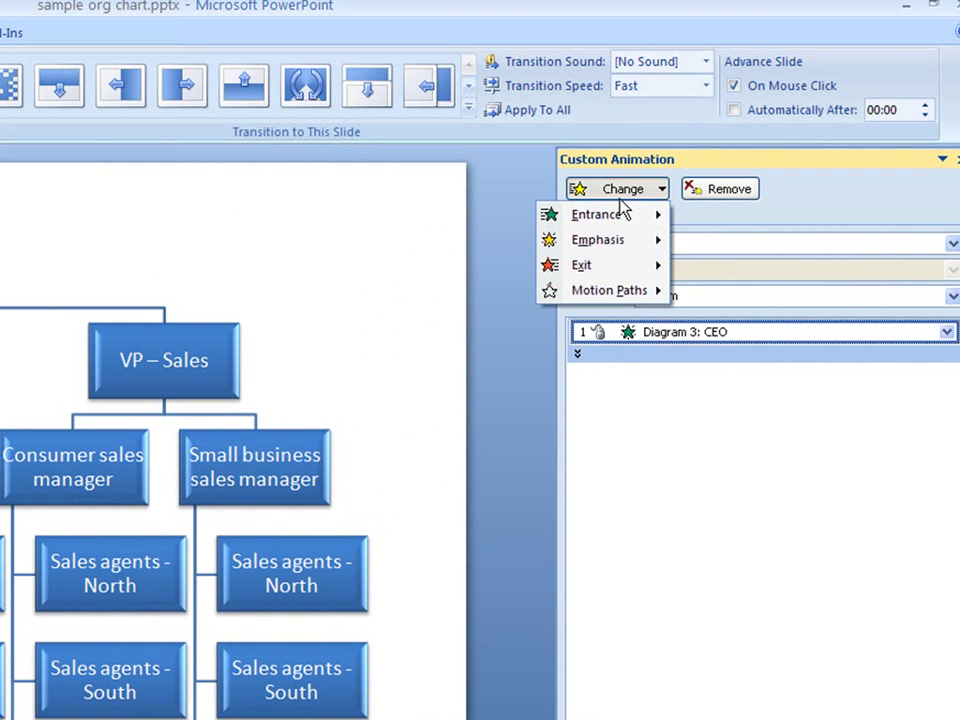
mouse_move(622, 222)
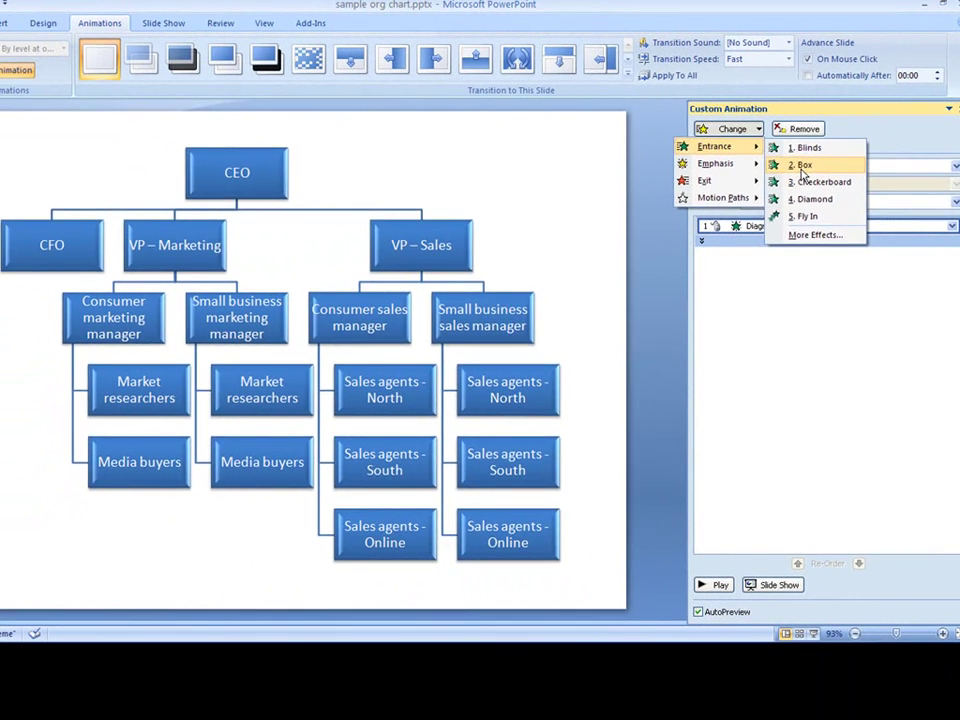
left_click(802, 166)
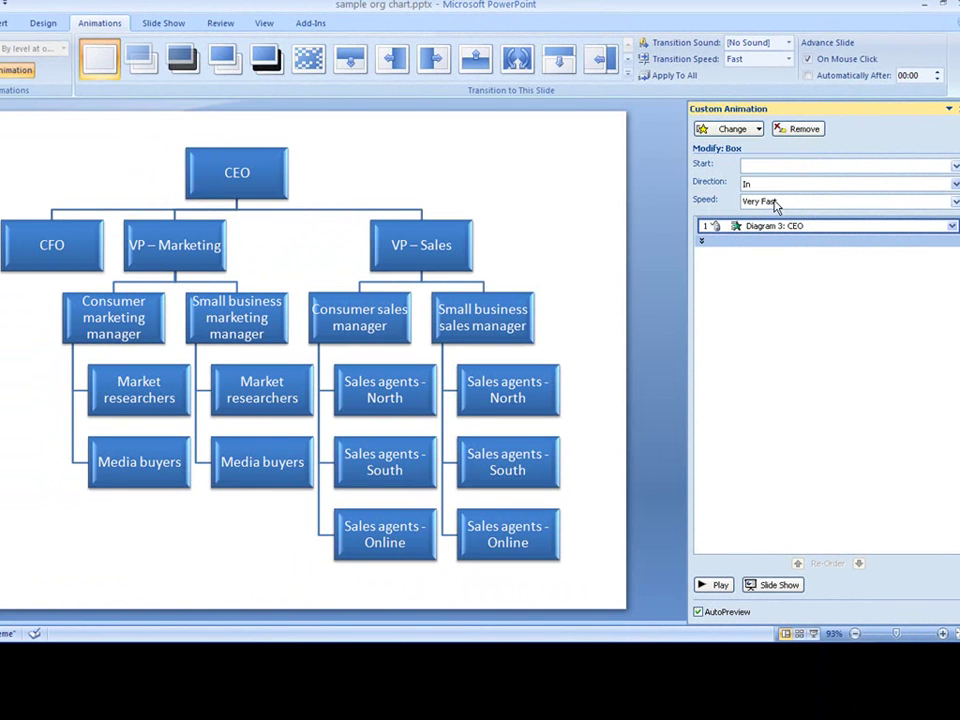
Step: Set the Box animation speed to Fast
left_click(775, 202)
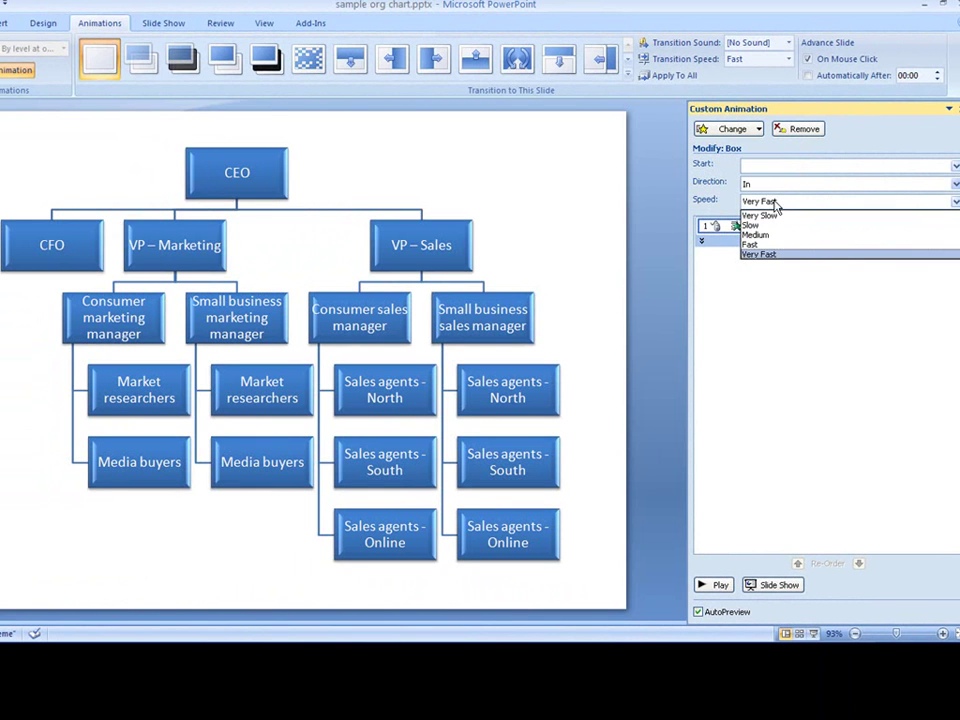
left_click(752, 245)
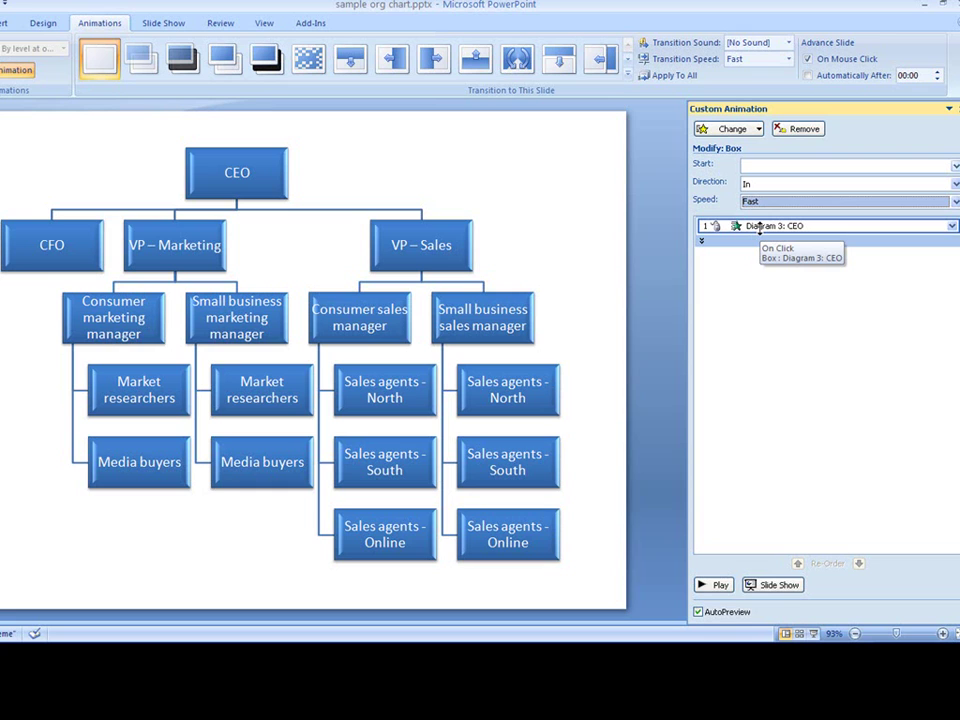
left_click(951, 226)
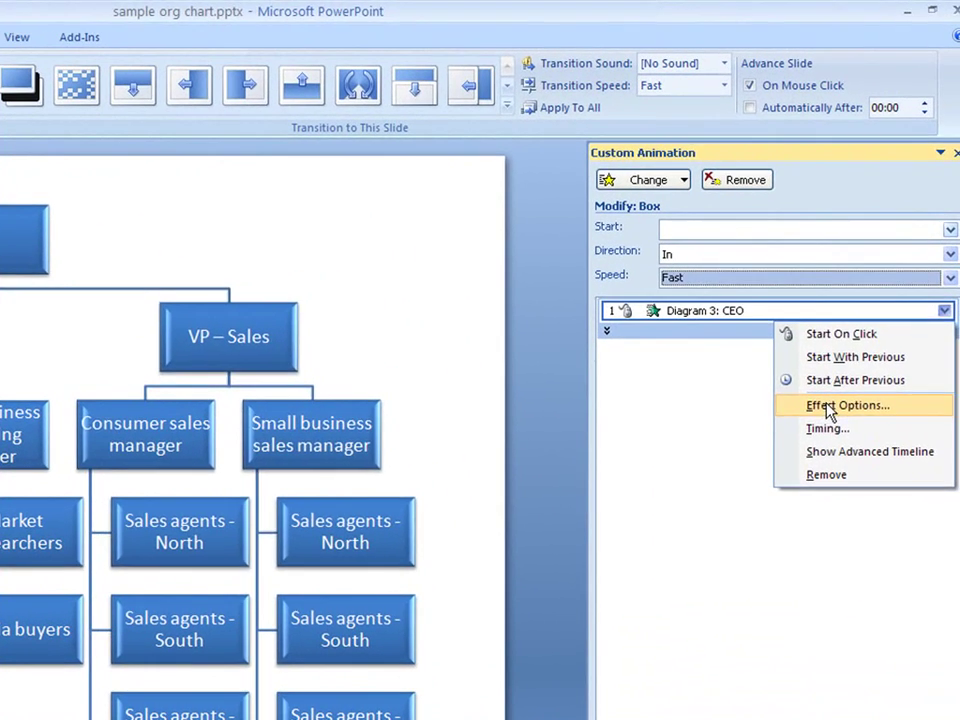
Step: Turn on Reverse order in the Box effect's SmartArt Animation settings
left_click(845, 356)
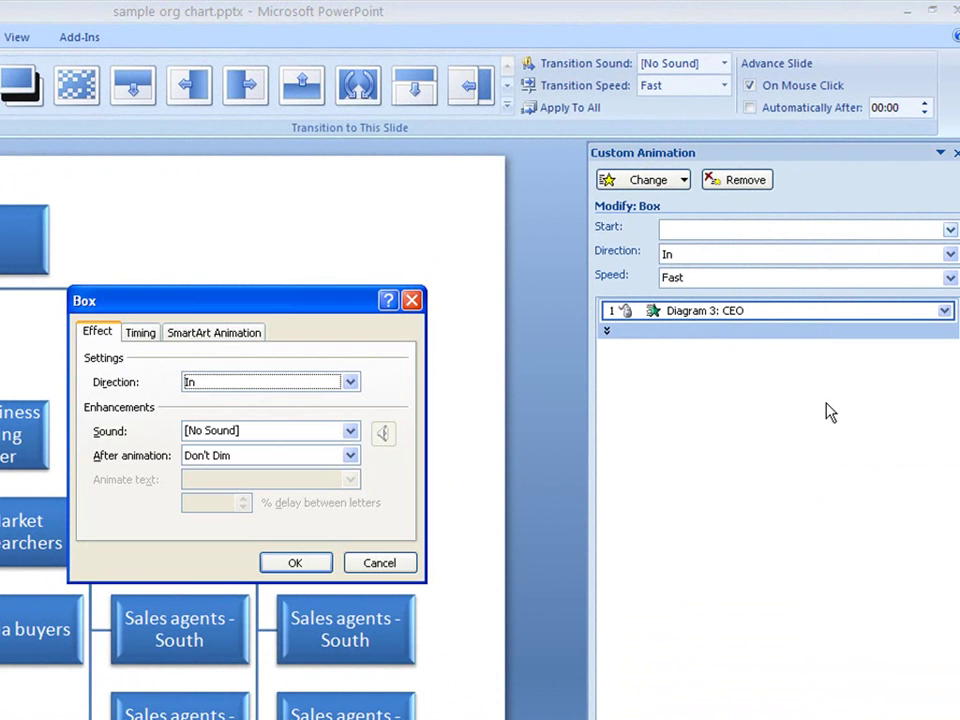
left_click(141, 333)
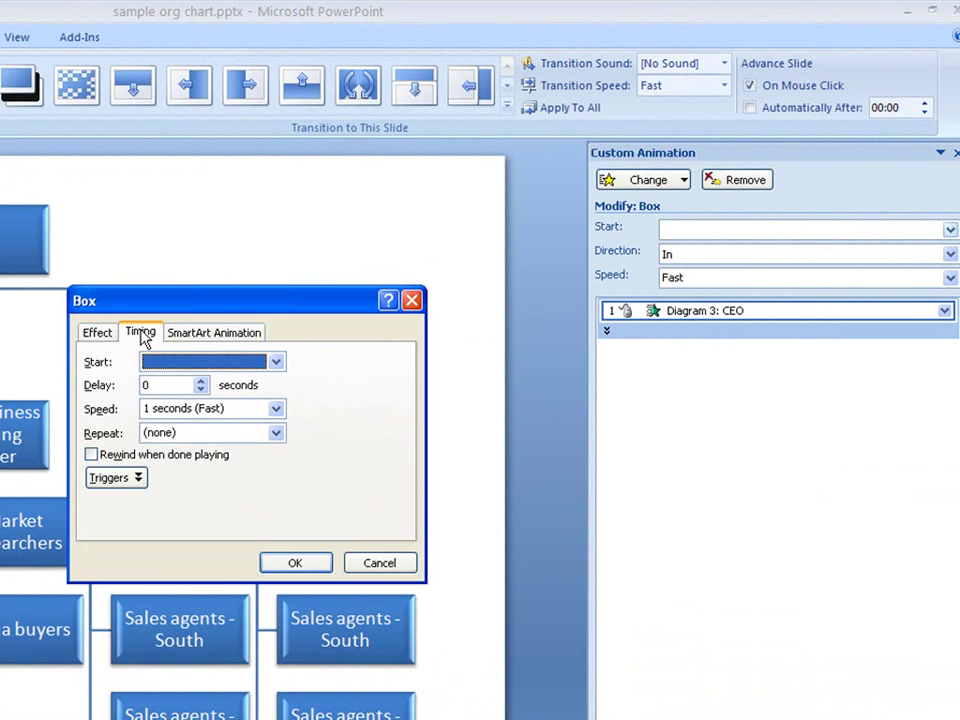
left_click(213, 333)
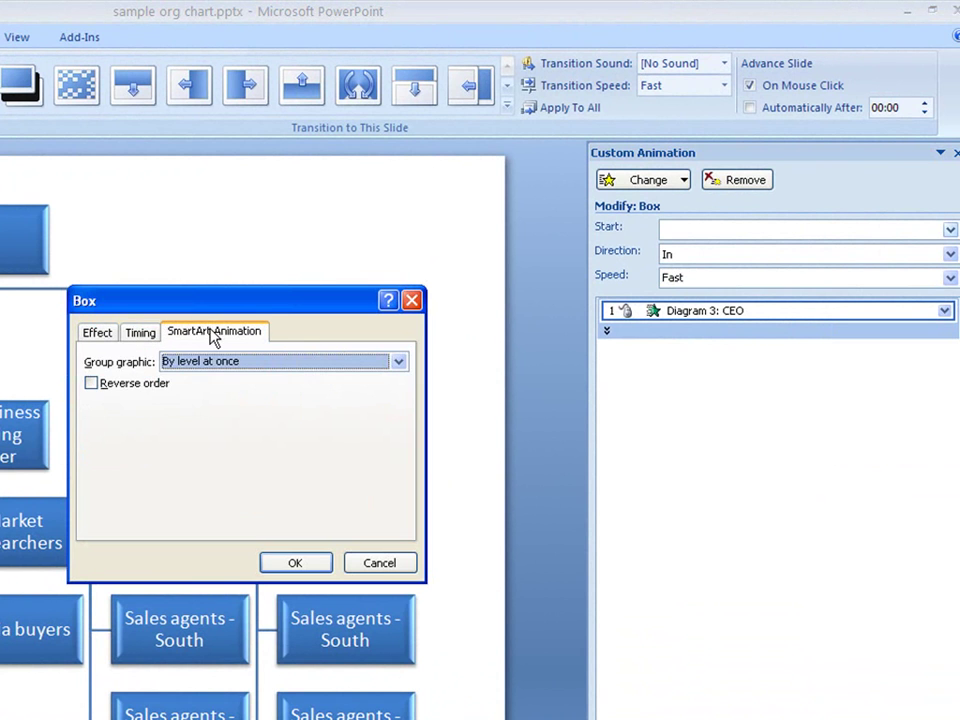
left_click(91, 383)
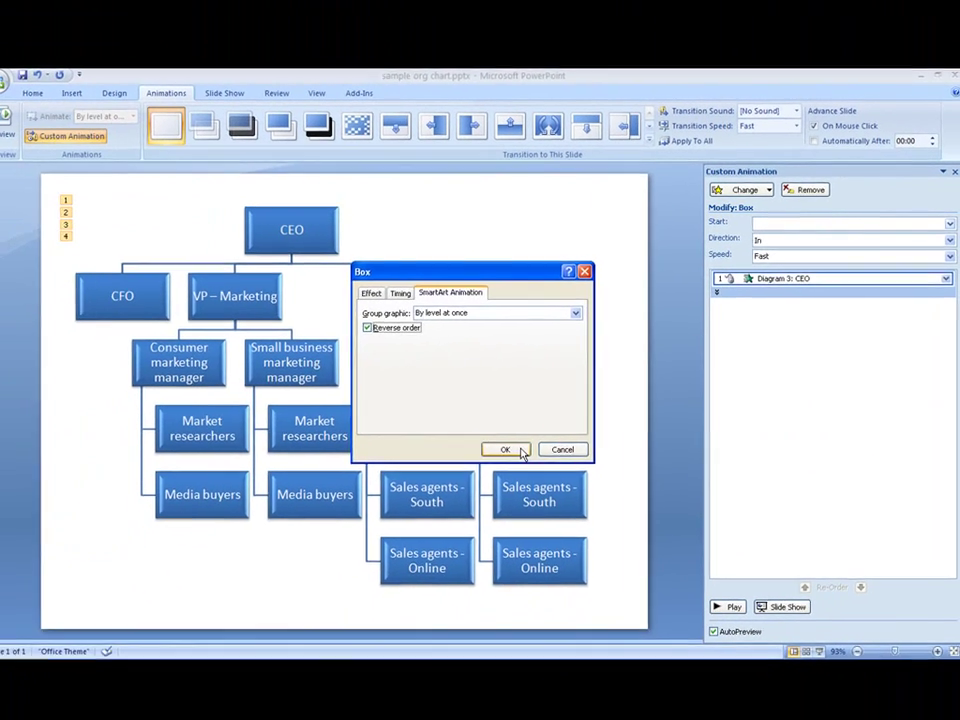
left_click(462, 485)
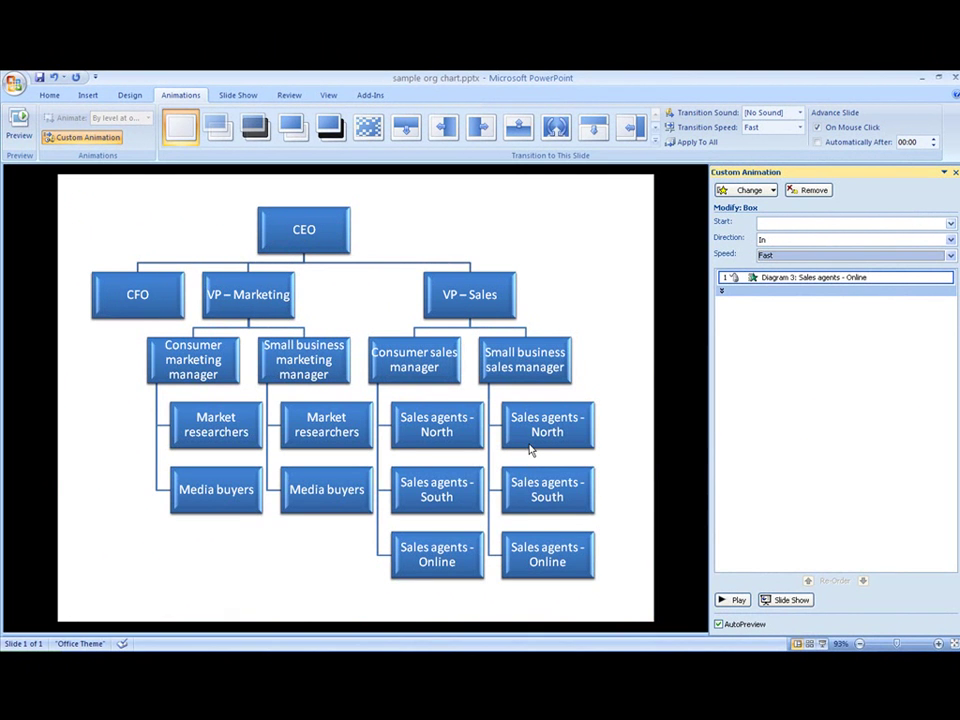
Step: Undo the reversal, then expand the animation list and select only the CEO's entry
left_click(57, 79)
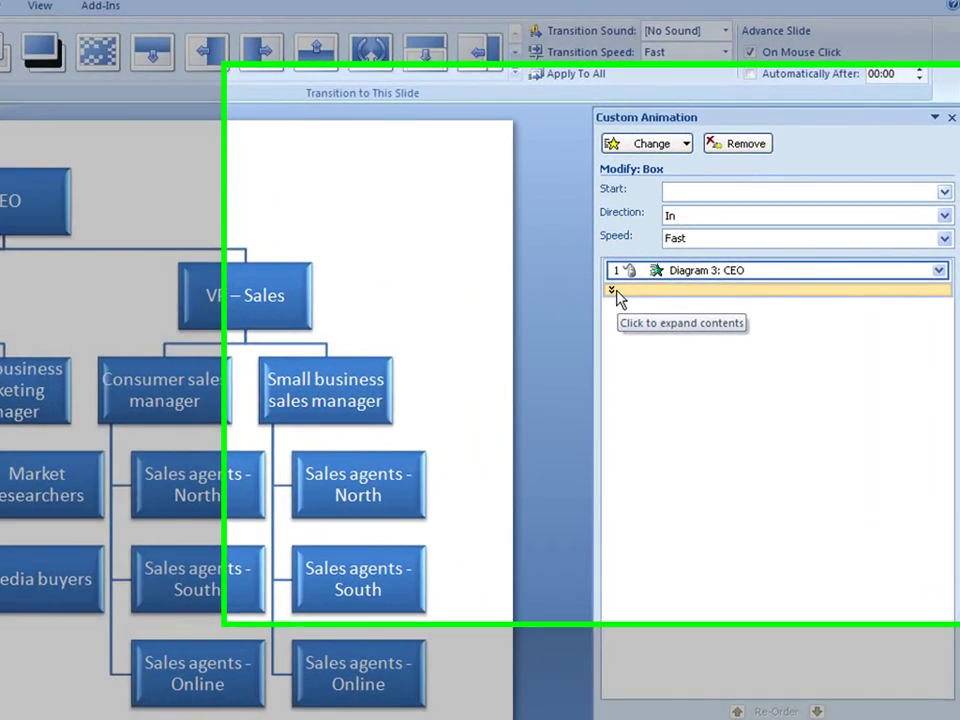
left_click(612, 291)
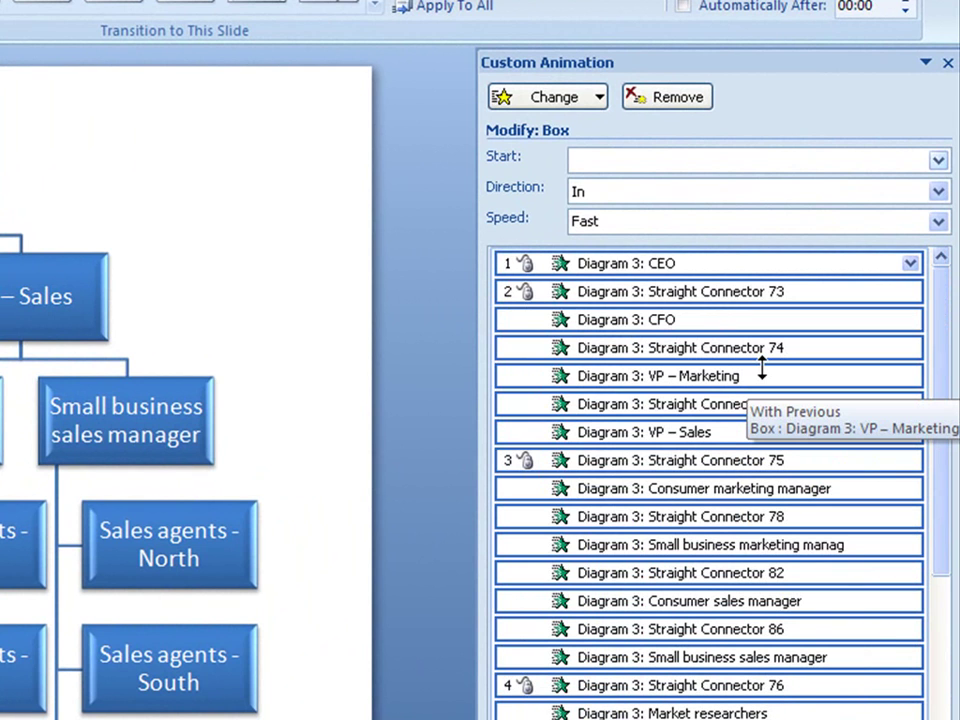
left_click(666, 264)
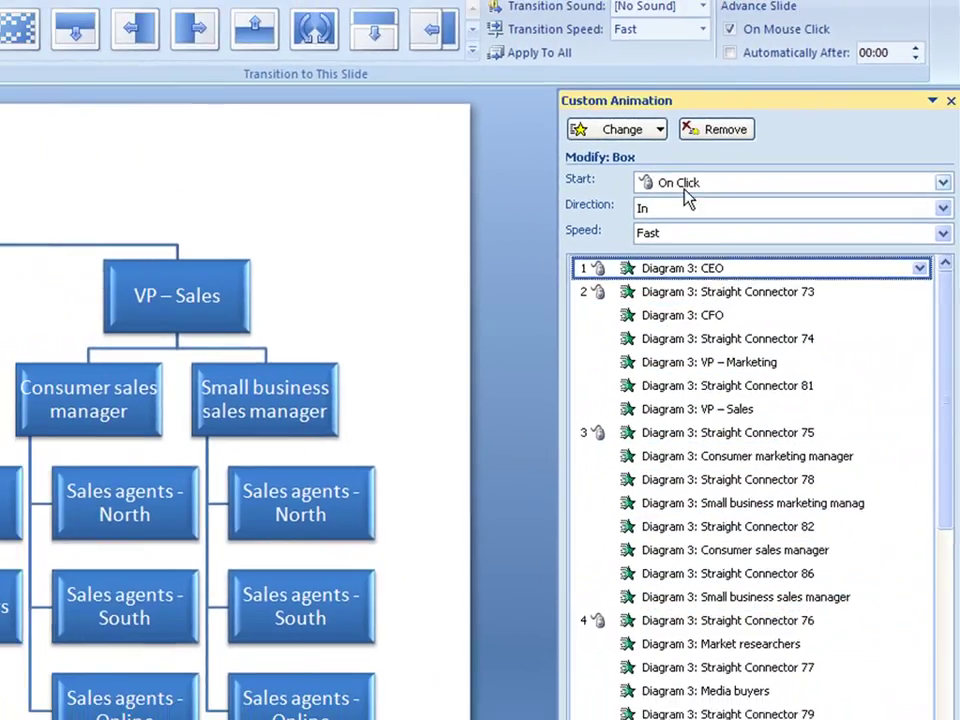
Step: Change the CEO's effect to Fly In, From Top, at Medium speed
left_click(624, 129)
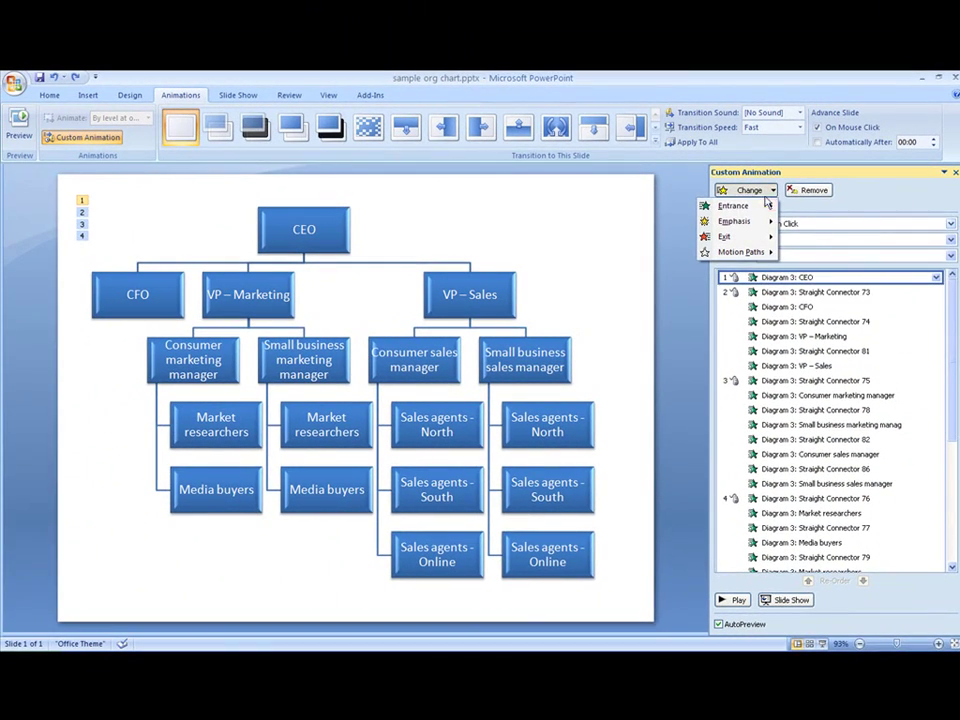
mouse_move(767, 208)
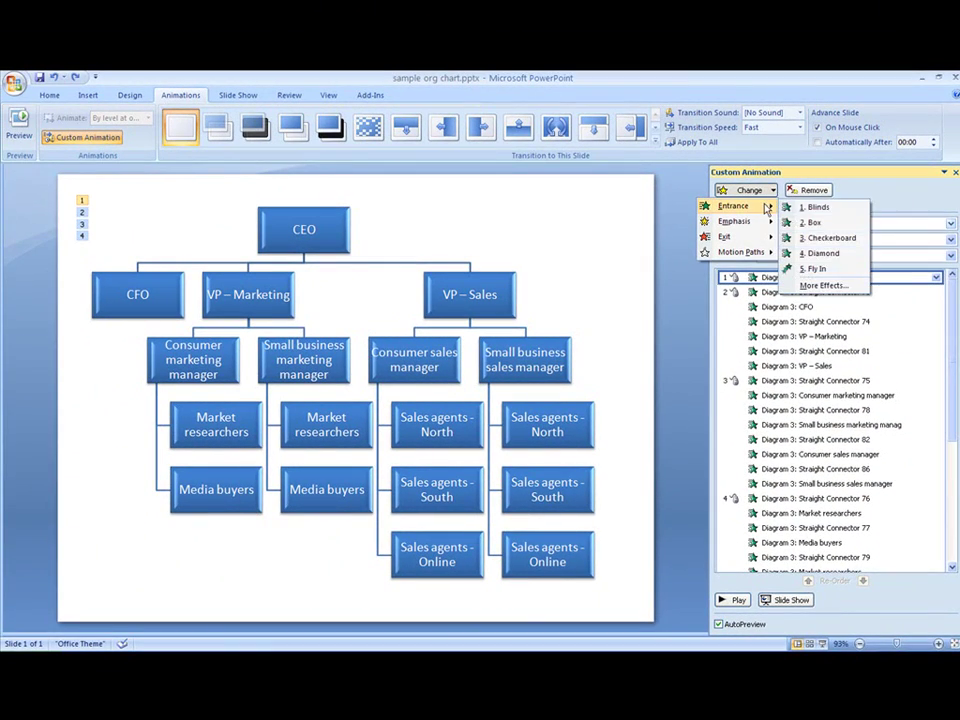
left_click(815, 270)
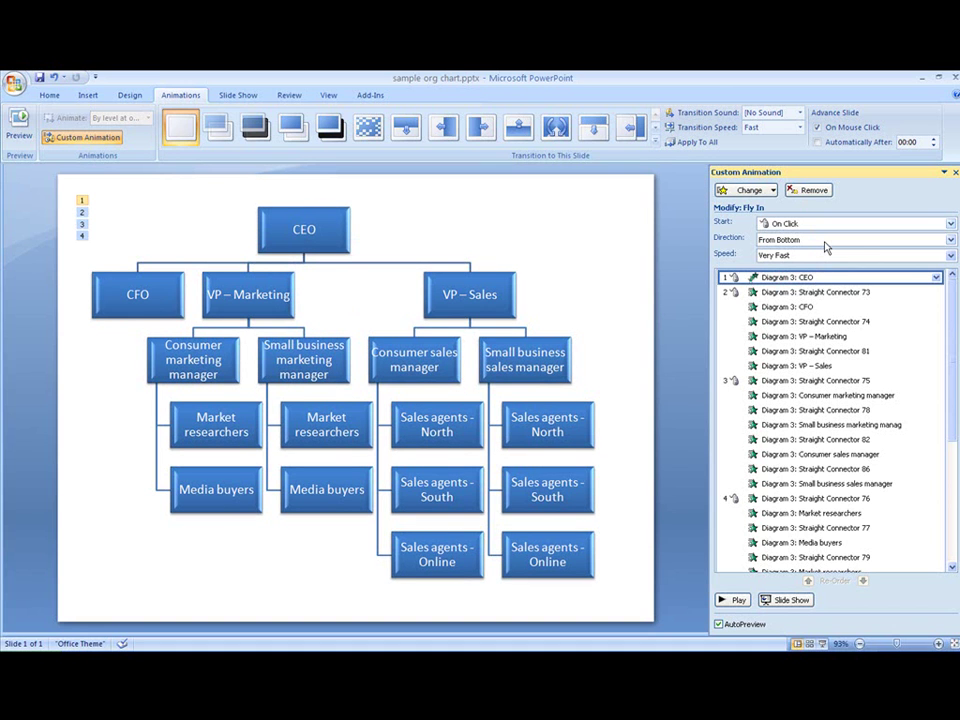
left_click(826, 240)
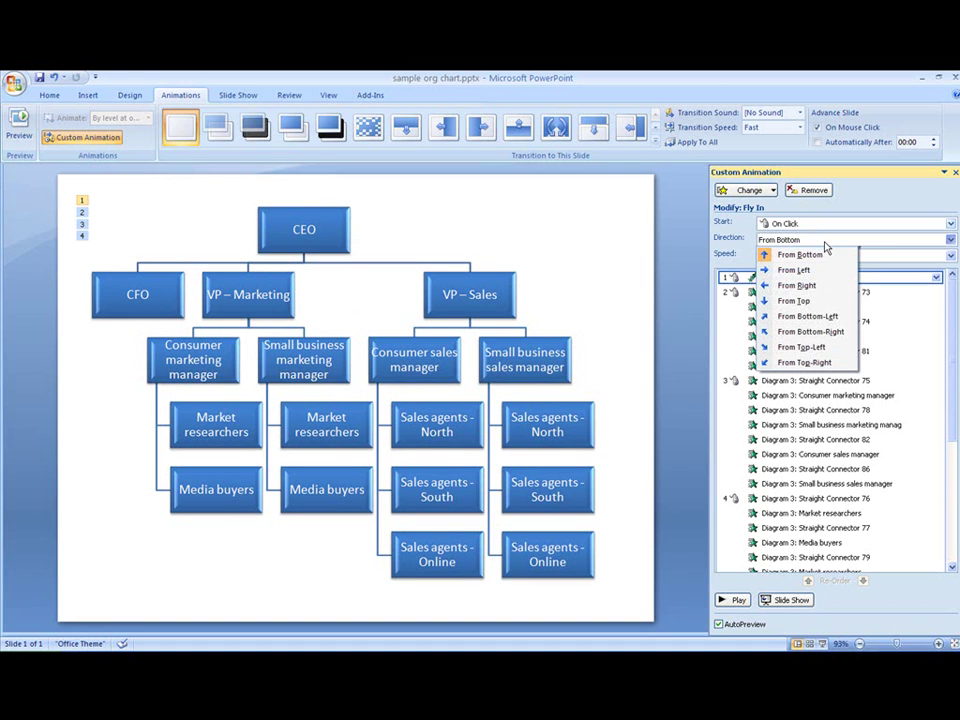
left_click(812, 299)
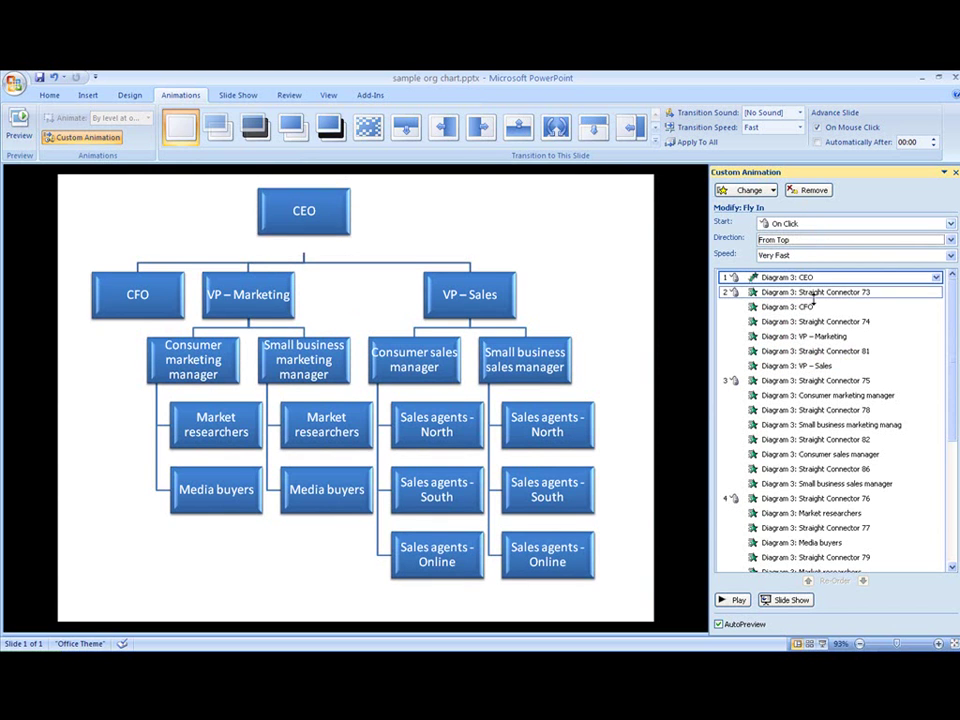
left_click(792, 258)
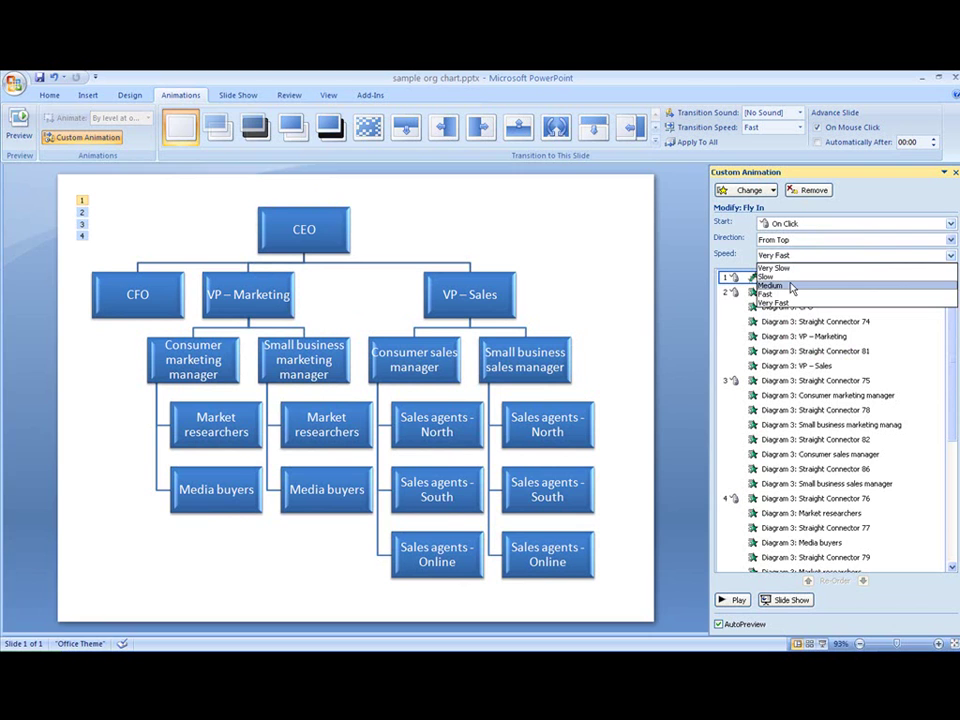
left_click(791, 286)
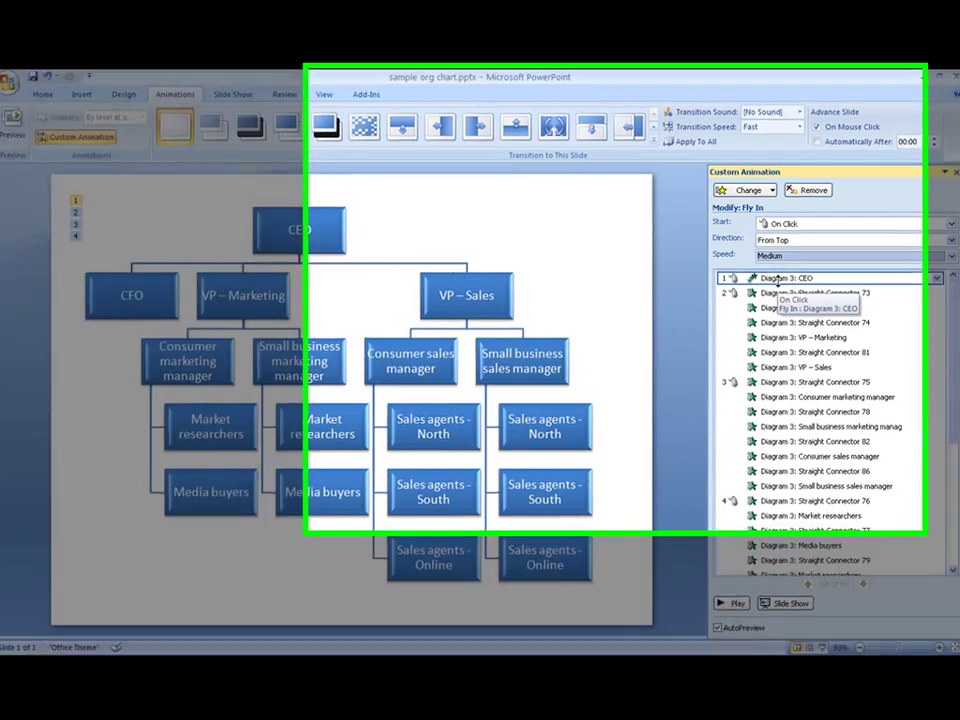
Step: Set the CEO fly-in's Start timing to After Previous
left_click(936, 277)
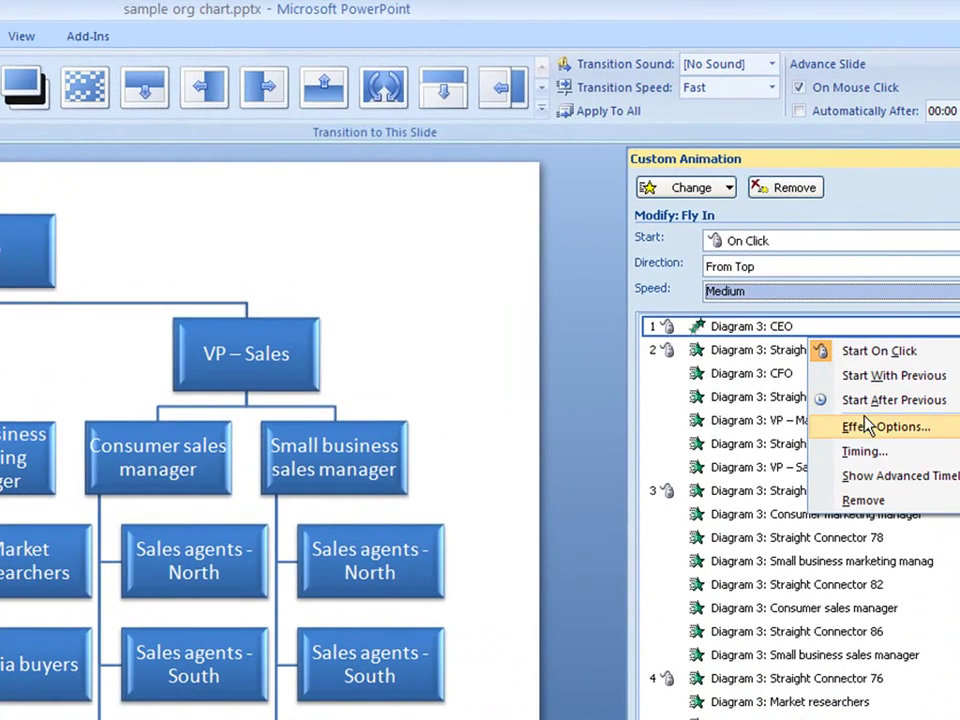
left_click(870, 430)
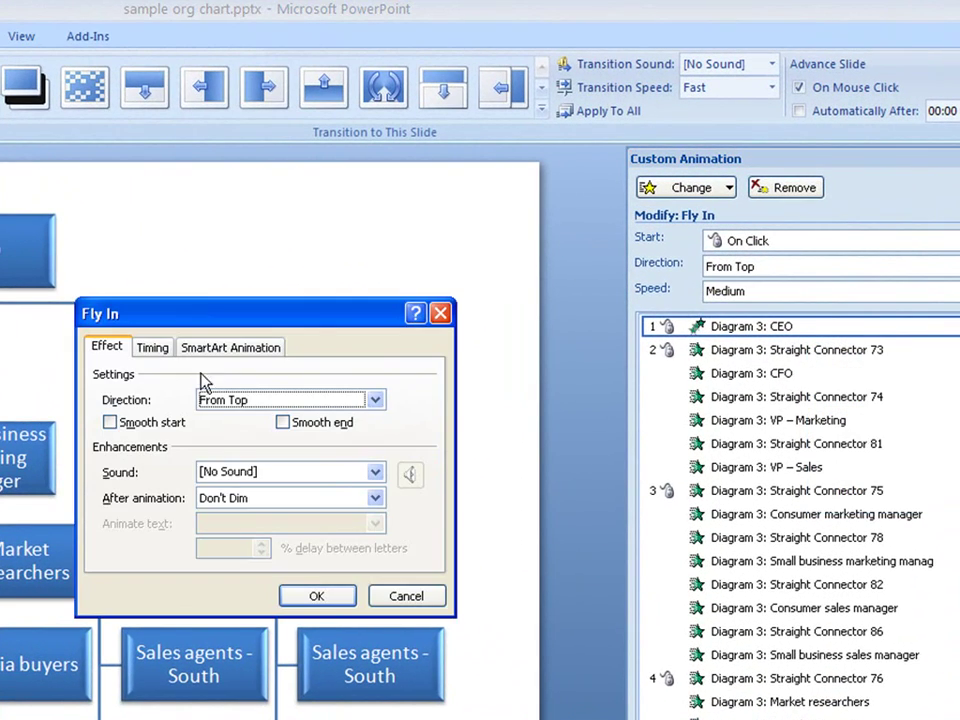
left_click(152, 347)
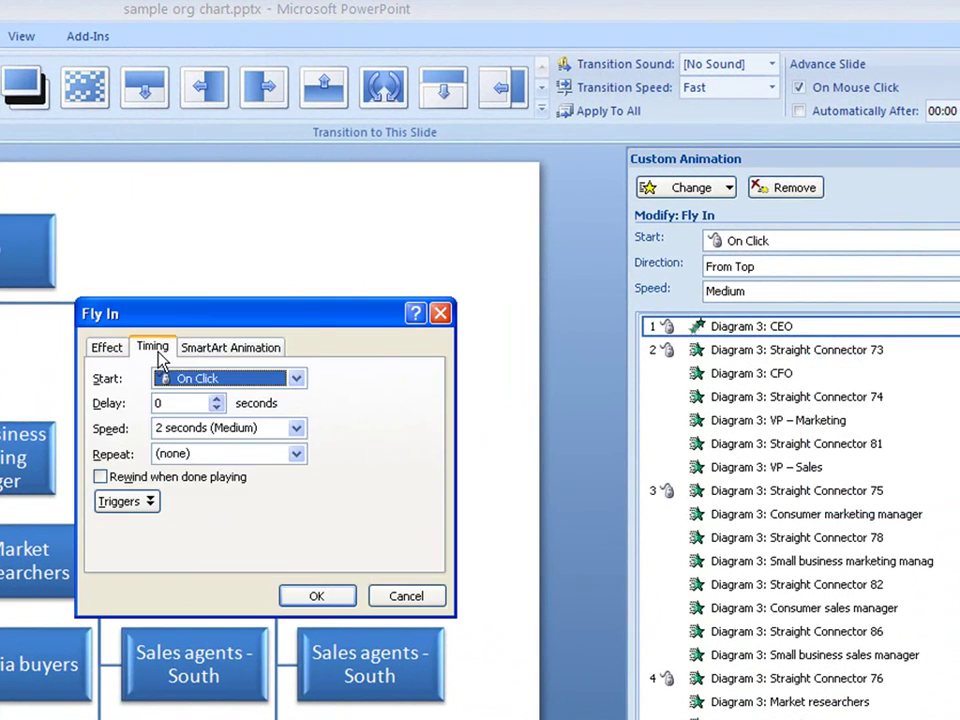
left_click(297, 380)
left_click(240, 438)
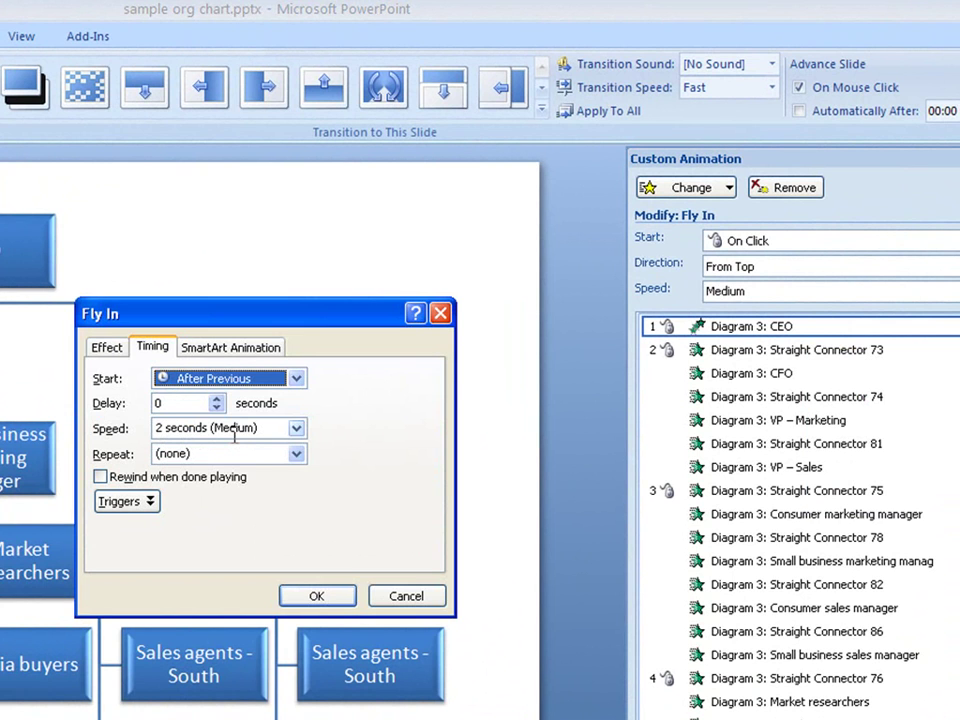
left_click(337, 600)
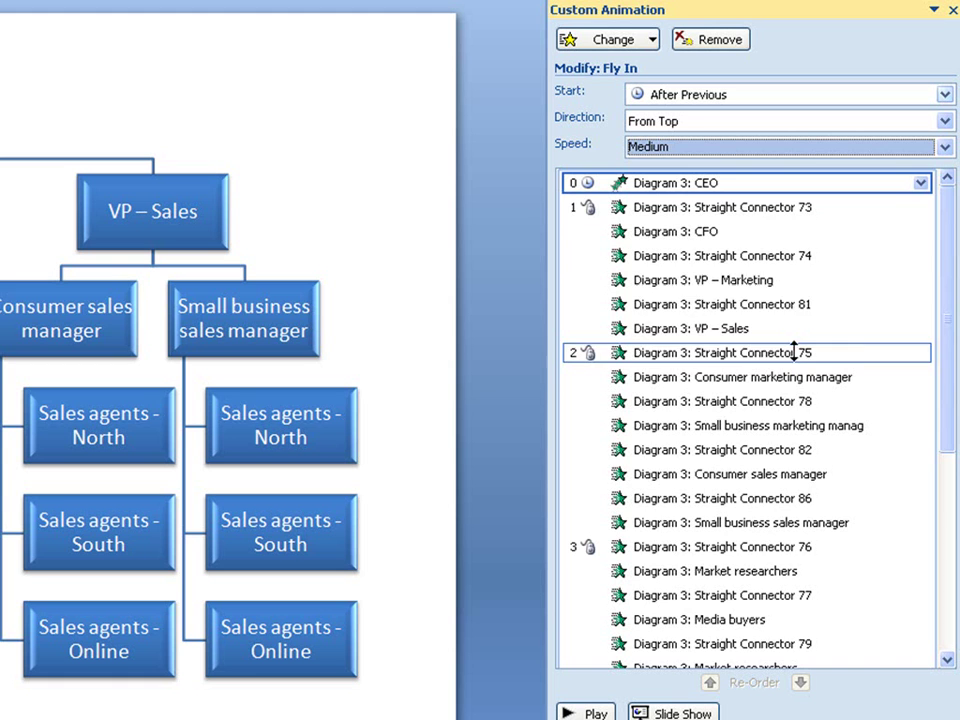
Step: Make Sales agents – South and Straight Connector 85 both start On Click
left_click_drag(945, 268, 955, 456)
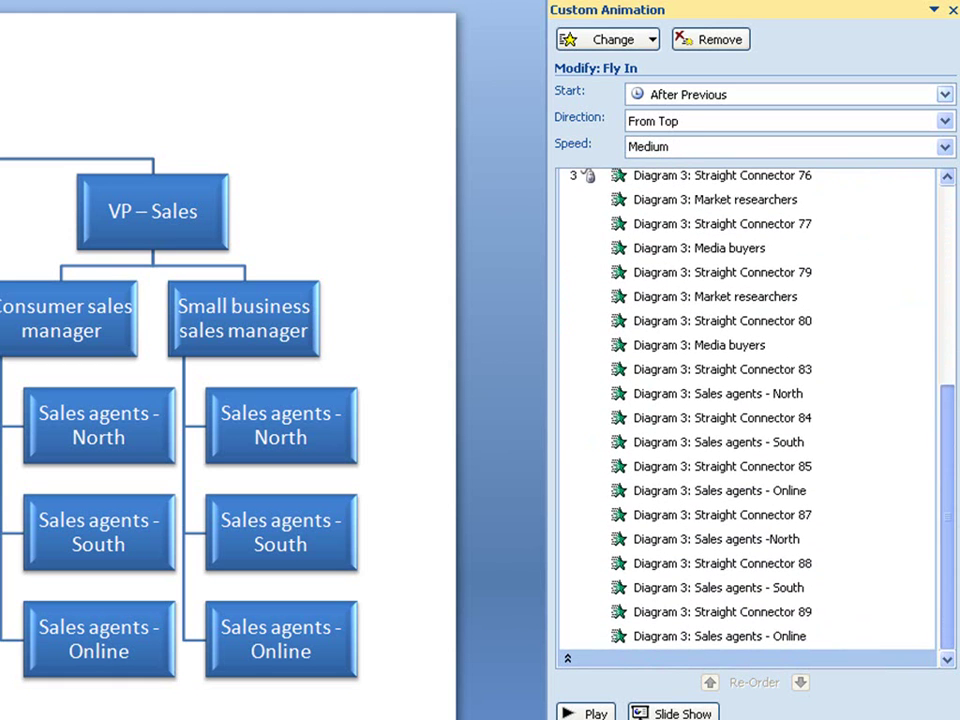
left_click(720, 443)
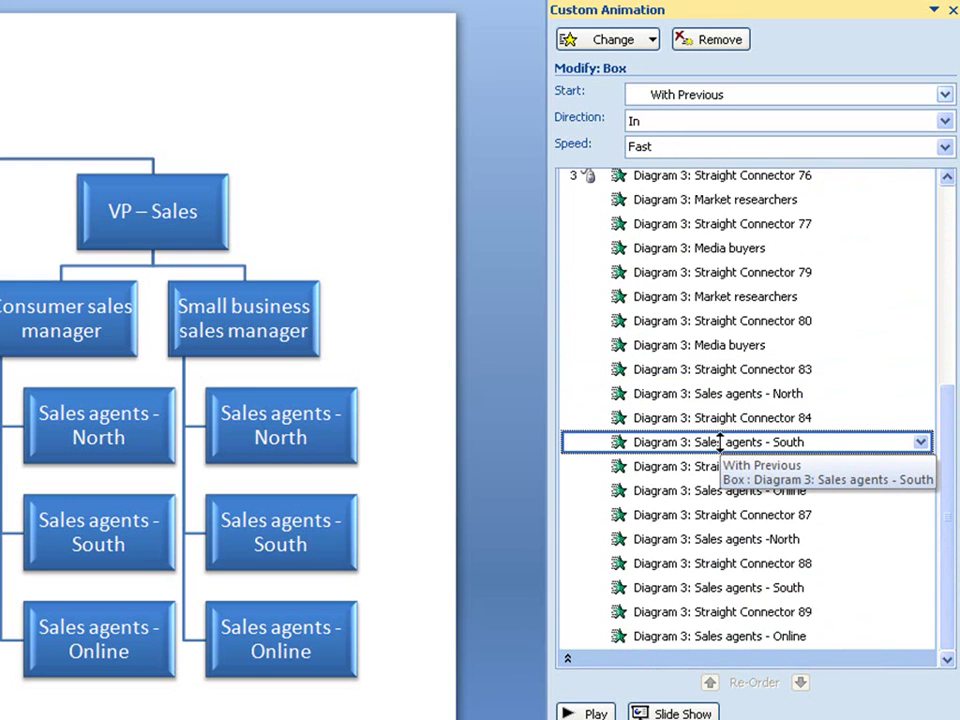
right_click(721, 445)
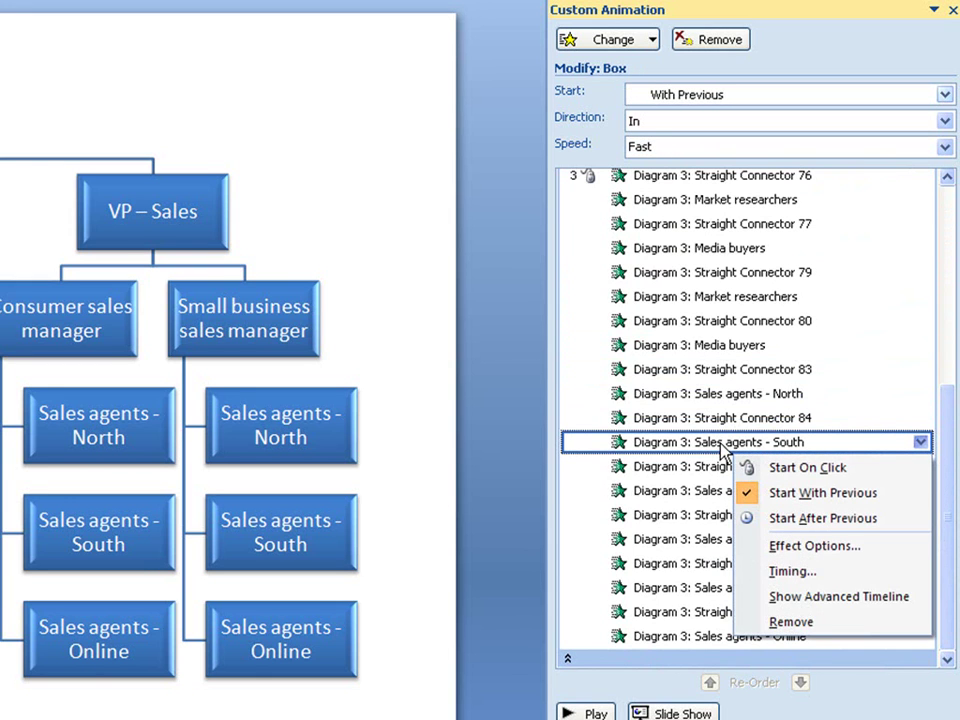
left_click(777, 468)
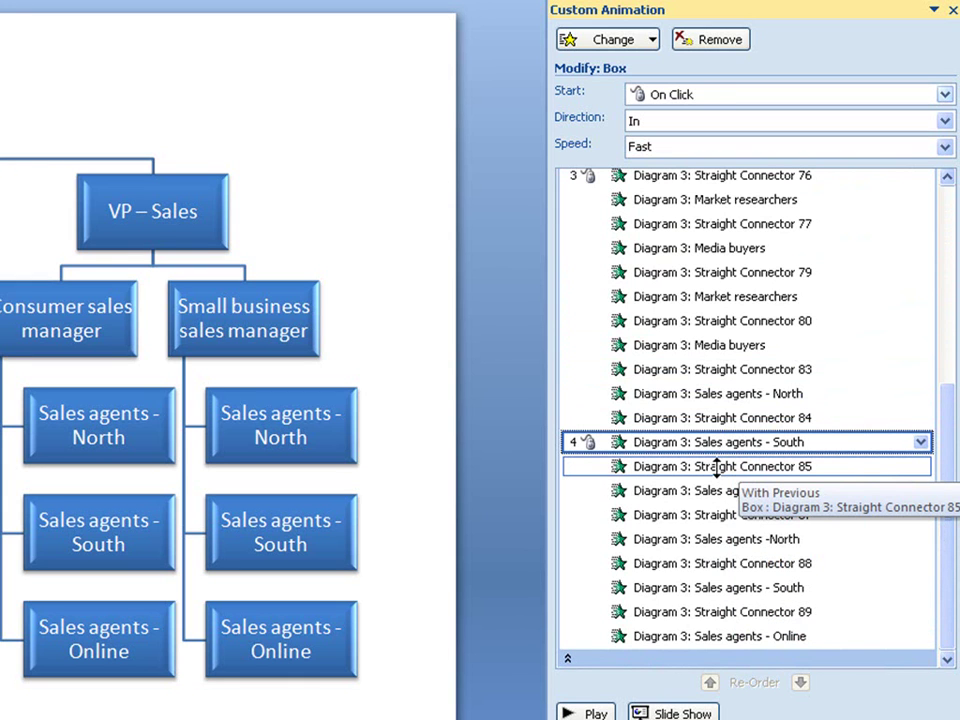
right_click(730, 472)
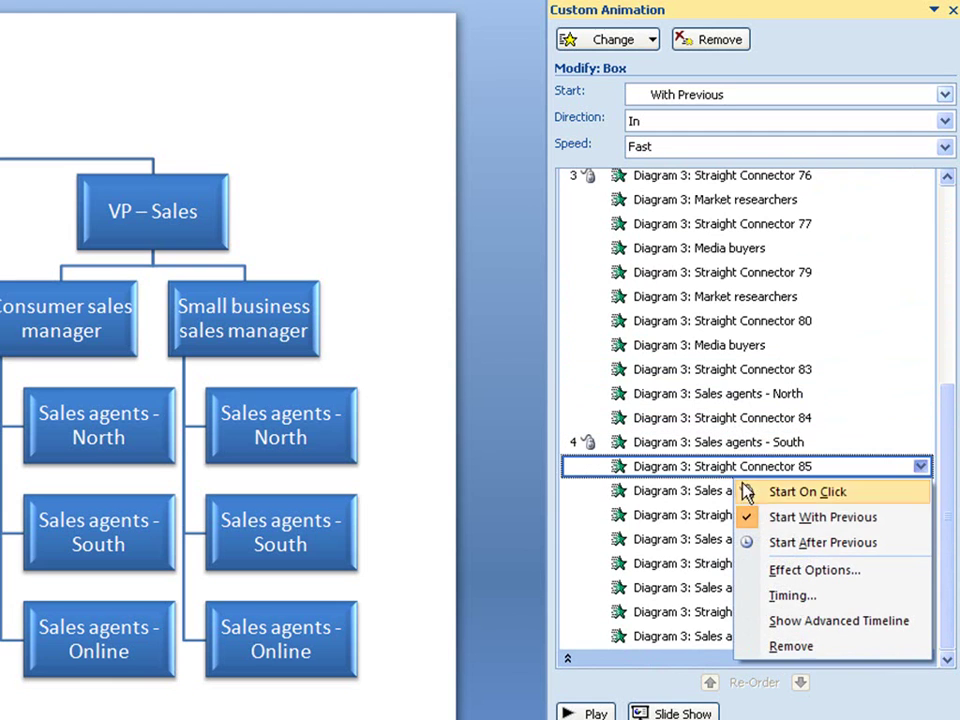
left_click(752, 493)
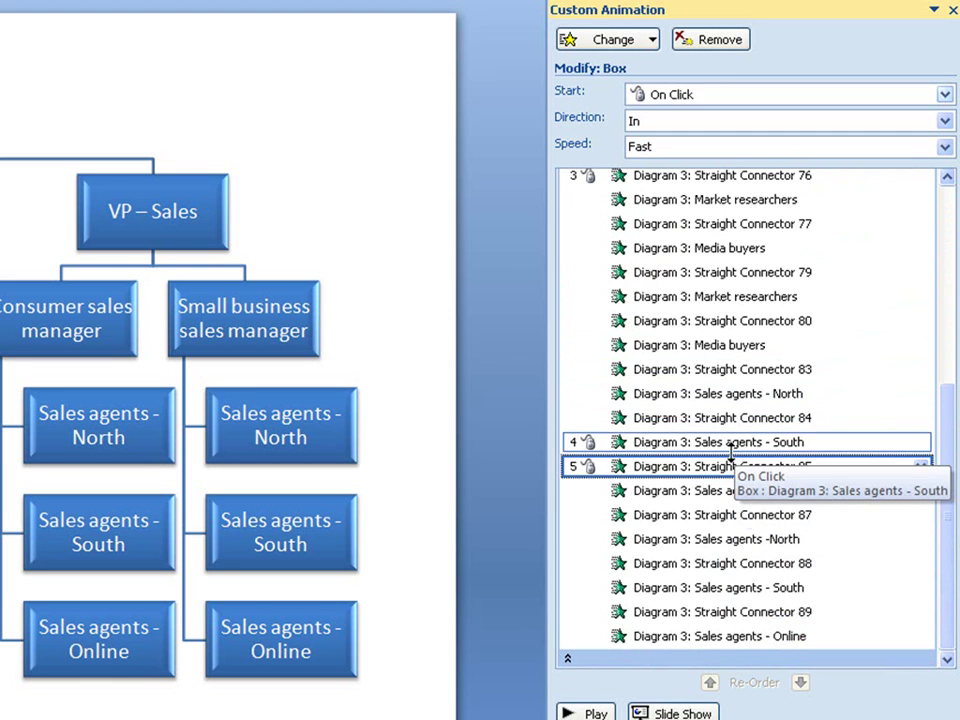
Step: Change Sales agents – South to Fly In at Medium speed, then close the Custom Animation pane
left_click(726, 445)
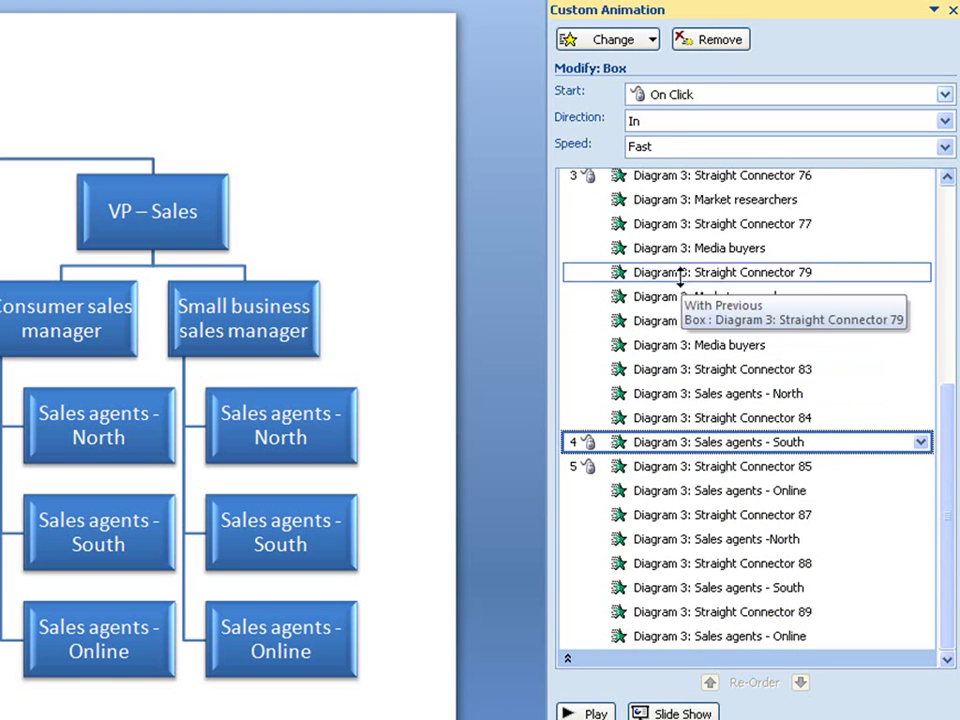
left_click(628, 42)
mouse_move(627, 70)
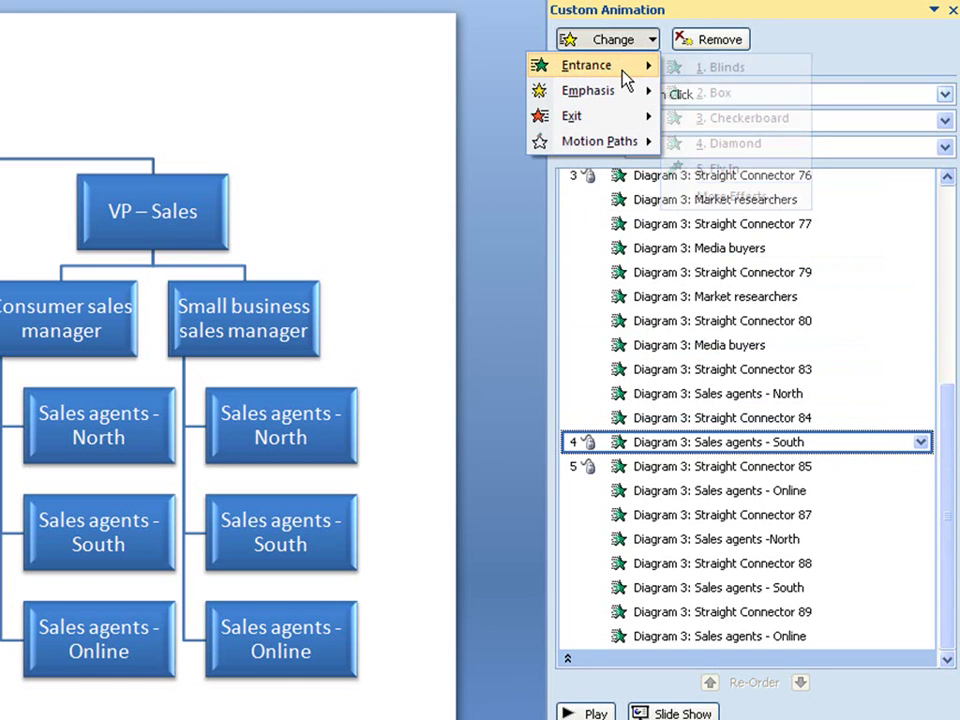
left_click(722, 172)
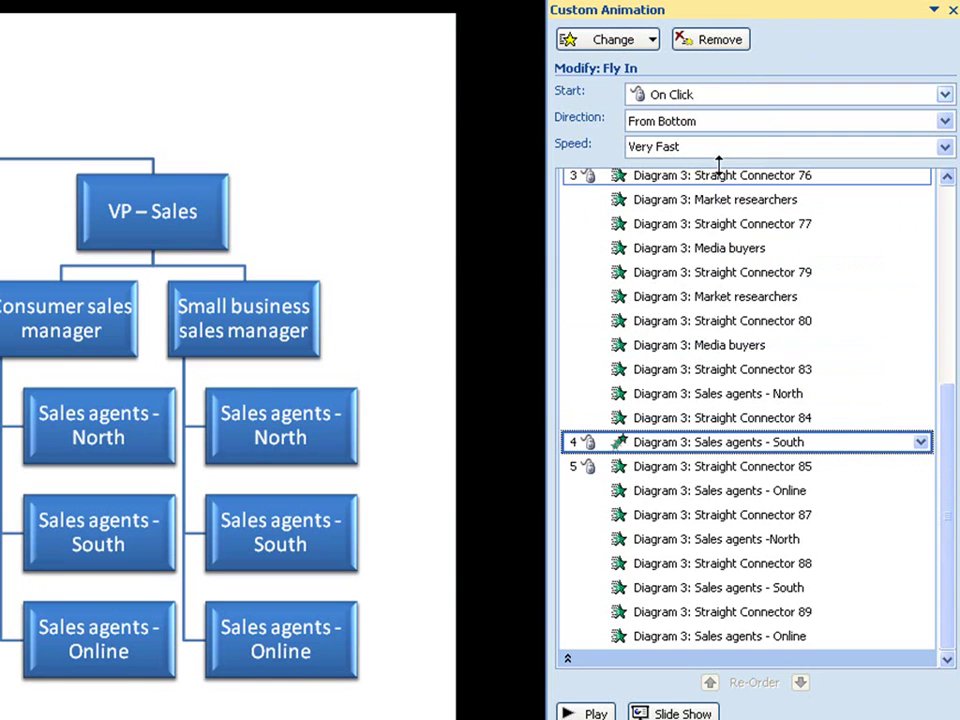
left_click(720, 147)
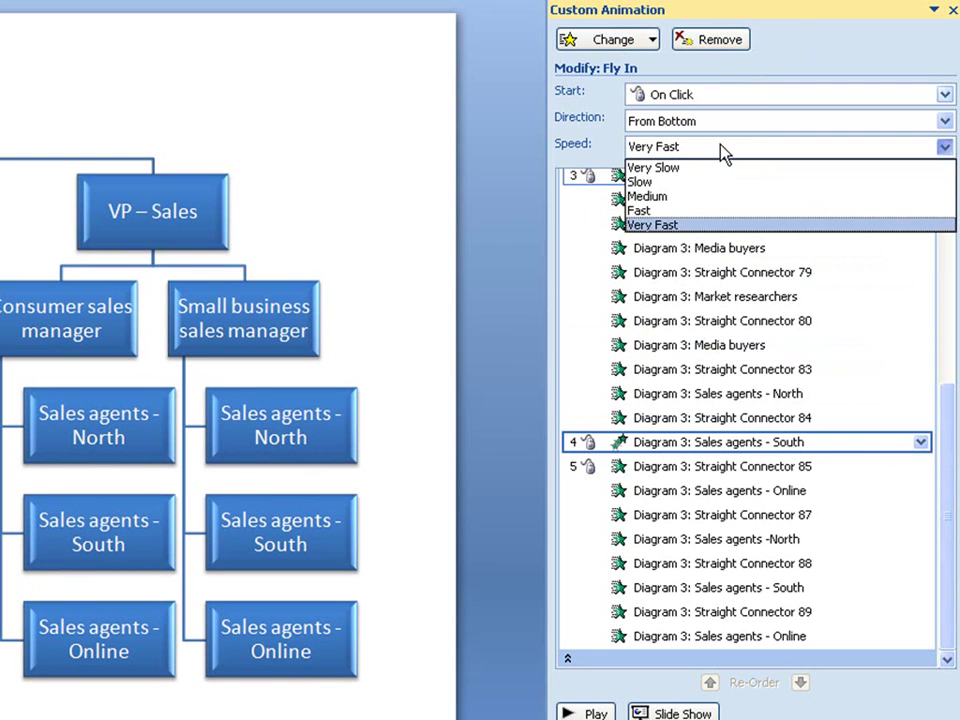
left_click(705, 198)
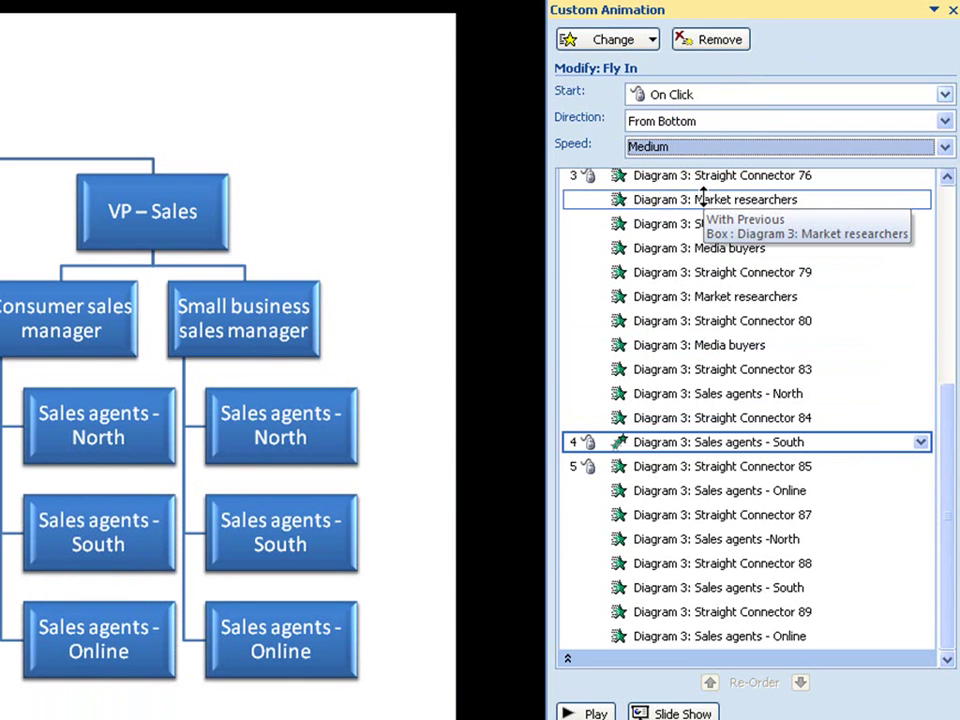
left_click(953, 11)
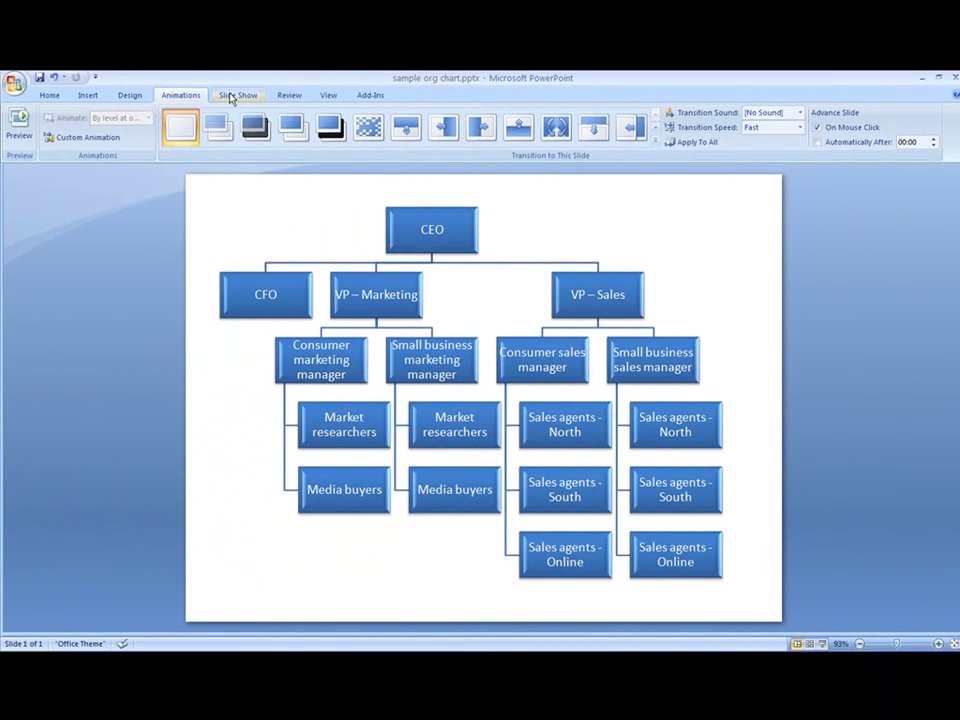
left_click(230, 97)
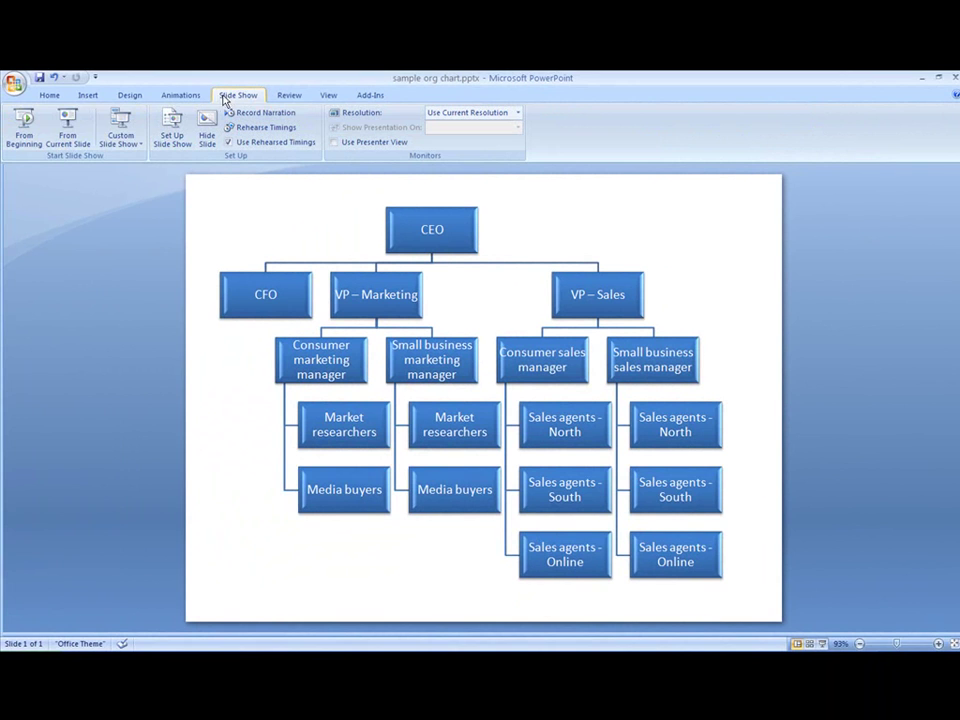